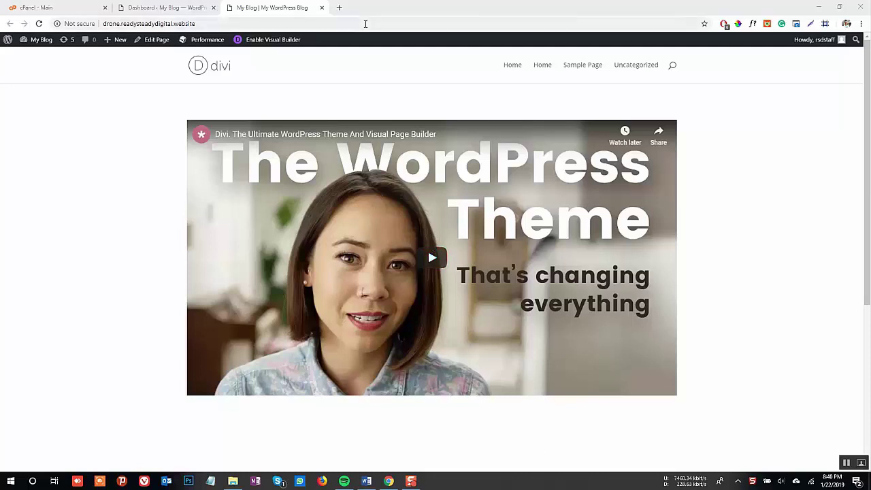
Search Google for "ssl for free" in a new browser tab and open the SSL For Free website.
{"action": "left_click", "coordinate": [339, 8]}
{"action": "type", "text": "ssl for"}
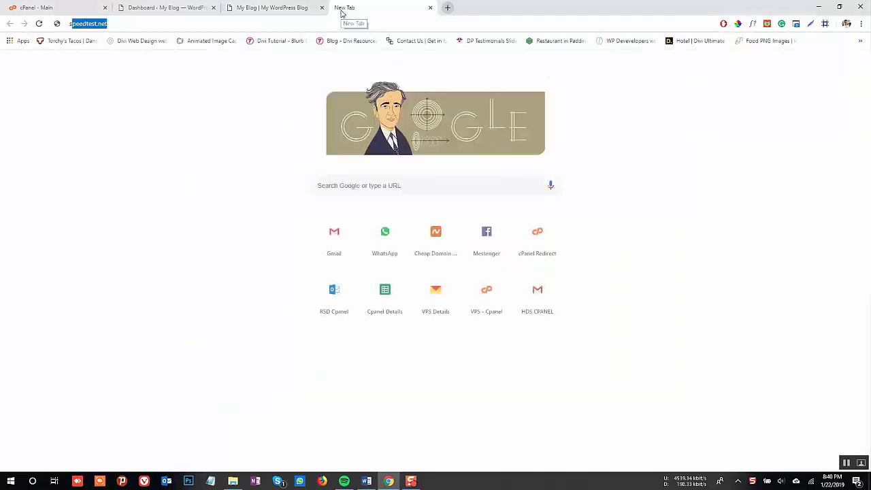
{"action": "type", "text": " free"}
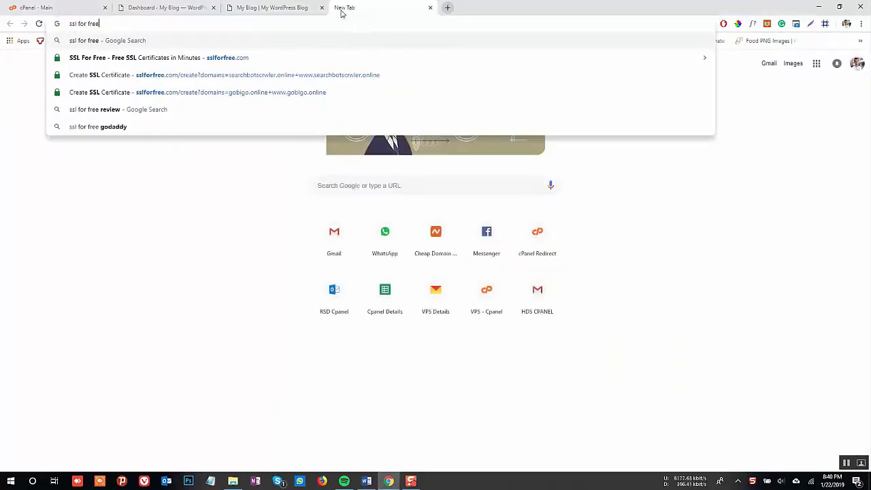
{"action": "key", "text": "Return"}
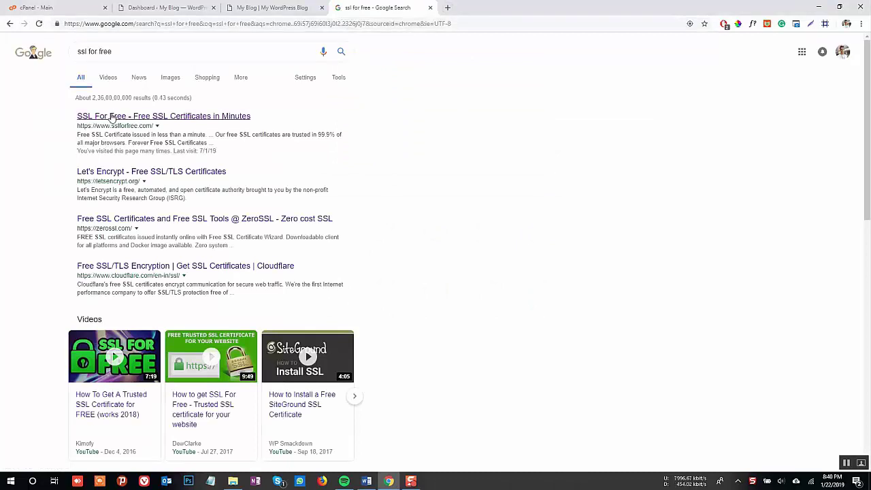
{"action": "left_click", "coordinate": [110, 119]}
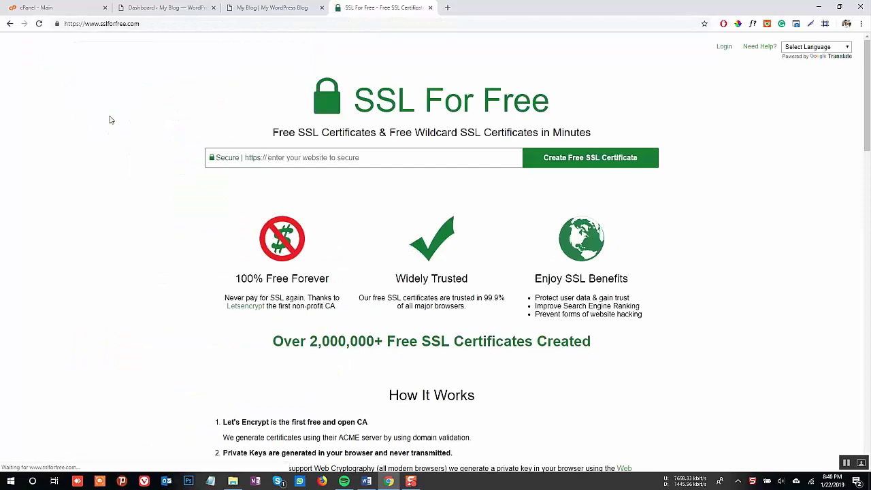
Copy the WordPress site's address into SSL For Free and start creating a free certificate for drone.readysteadydigital.website.
{"action": "left_click", "coordinate": [263, 7]}
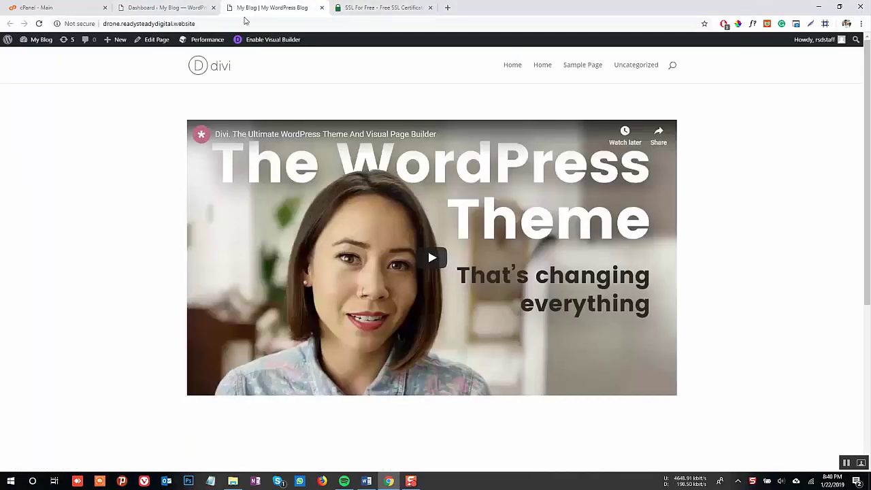
{"action": "left_click", "coordinate": [238, 23]}
{"action": "key", "text": "ctrl+c"}
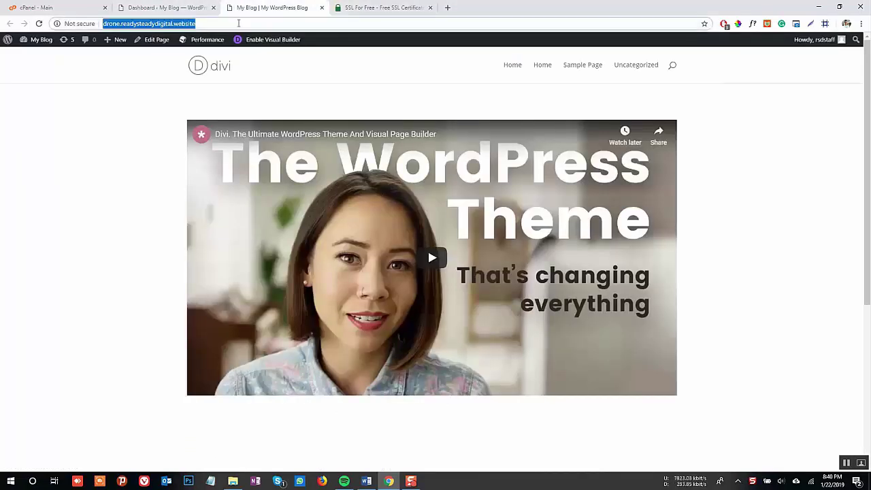
{"action": "left_click", "coordinate": [381, 8]}
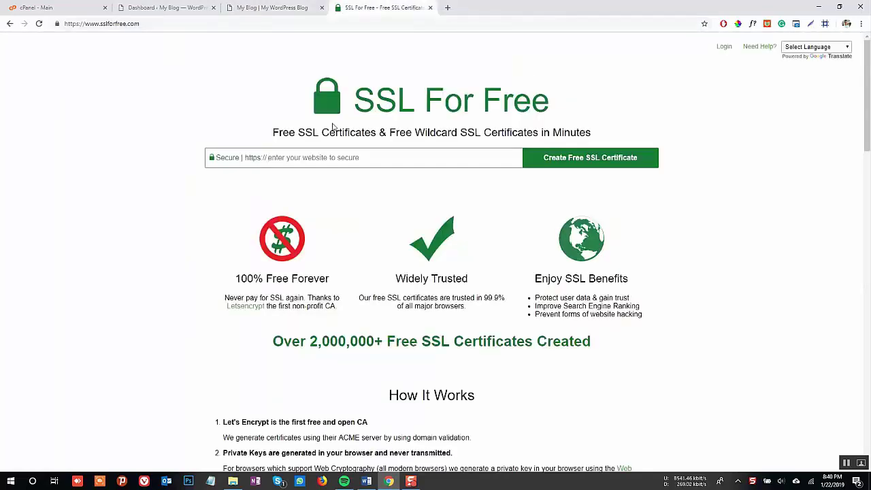
{"action": "key", "text": "ctrl+v"}
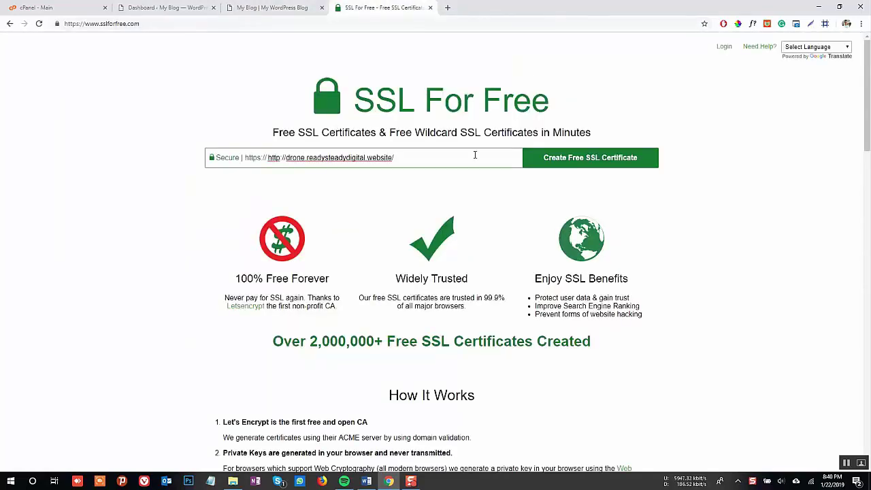
{"action": "left_click", "coordinate": [550, 159]}
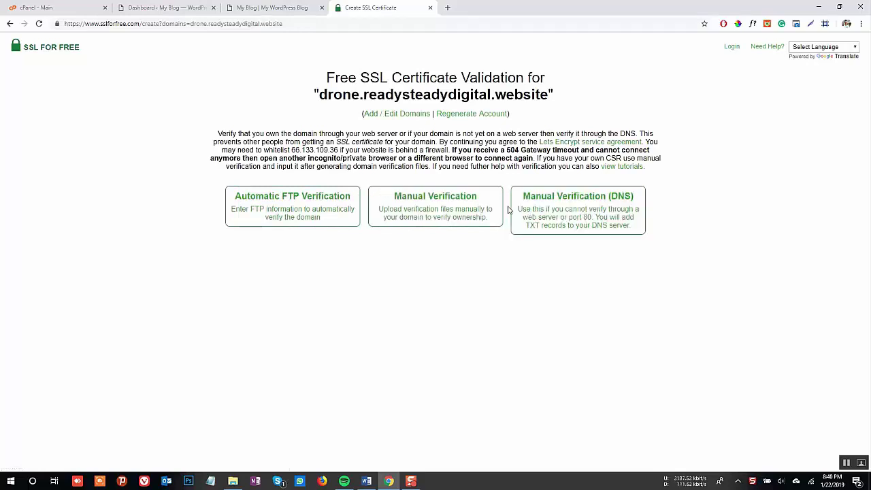
Examine the Automatic FTP Verification form, including its connection types and its user, password and directory fields.
{"action": "left_click", "coordinate": [340, 208]}
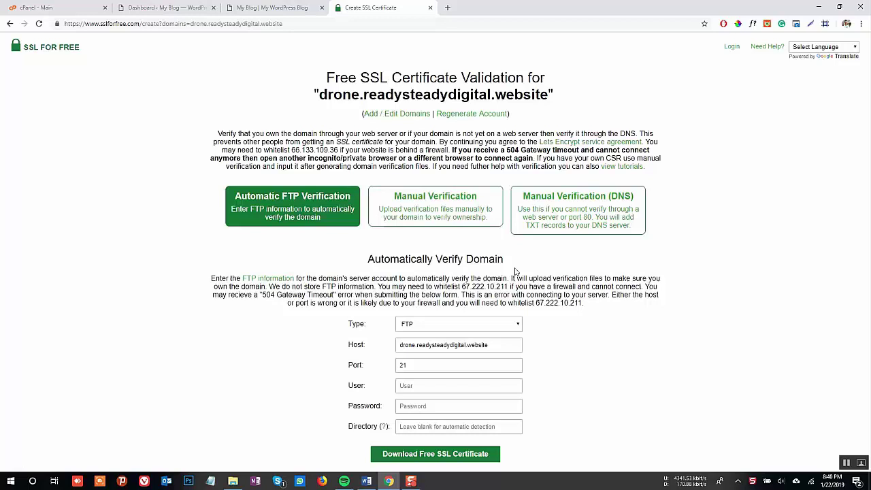
{"action": "left_click", "coordinate": [456, 325]}
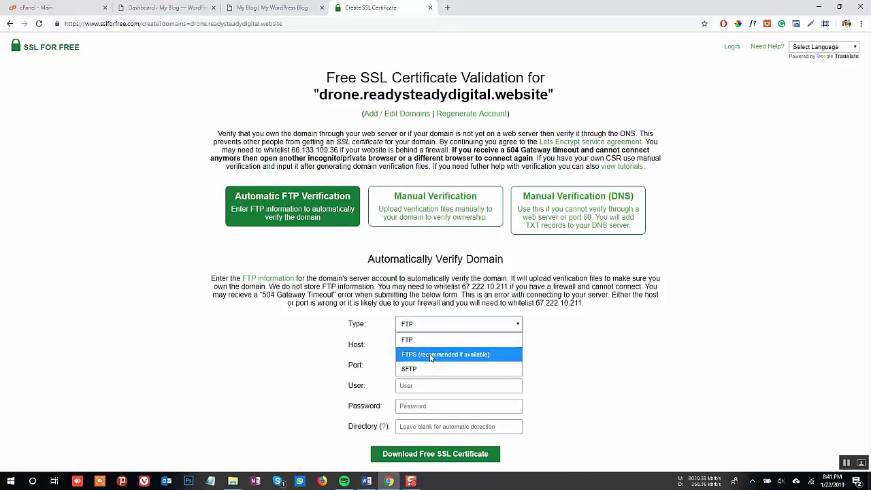
{"action": "left_click", "coordinate": [430, 346]}
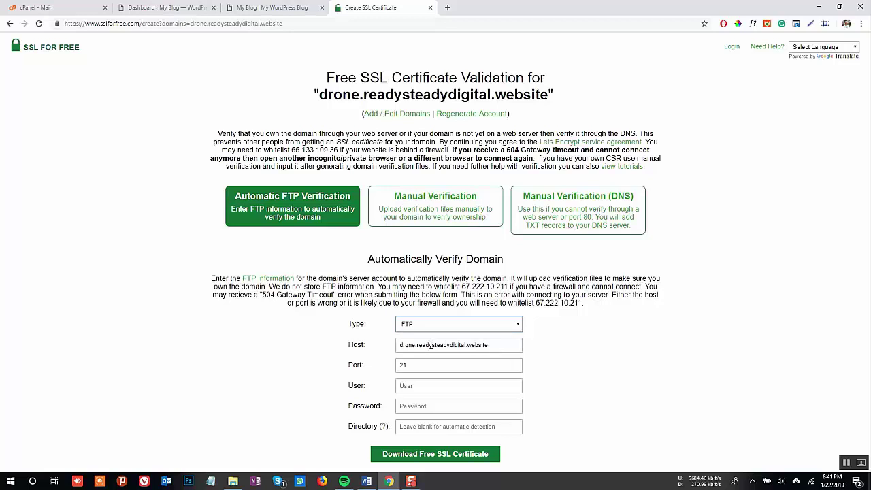
{"action": "left_click", "coordinate": [416, 383]}
{"action": "left_click", "coordinate": [414, 404]}
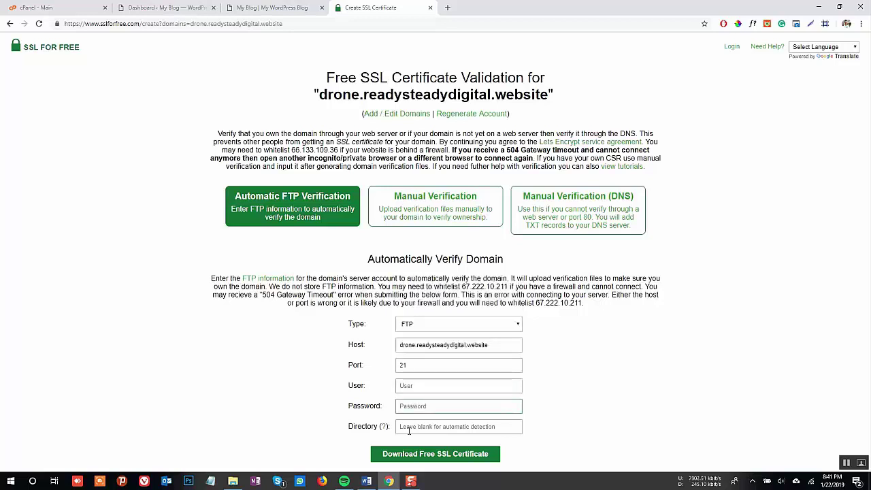
{"action": "left_click", "coordinate": [409, 428]}
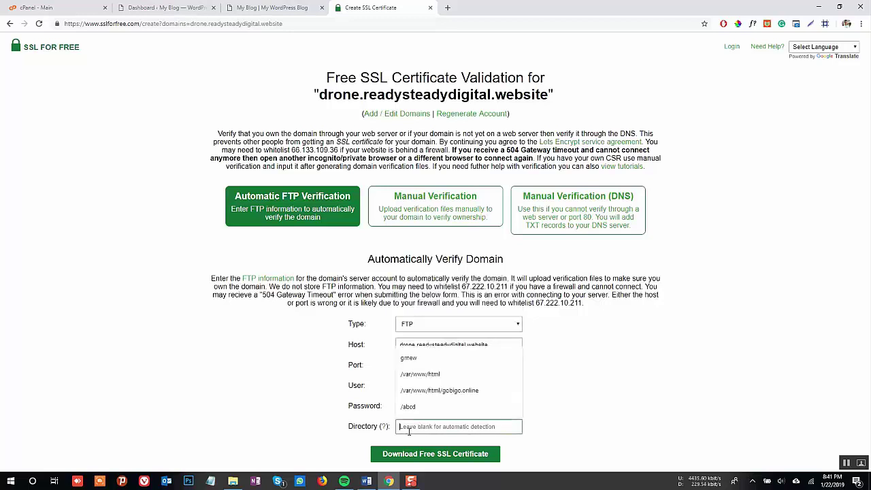
{"action": "left_click", "coordinate": [534, 431]}
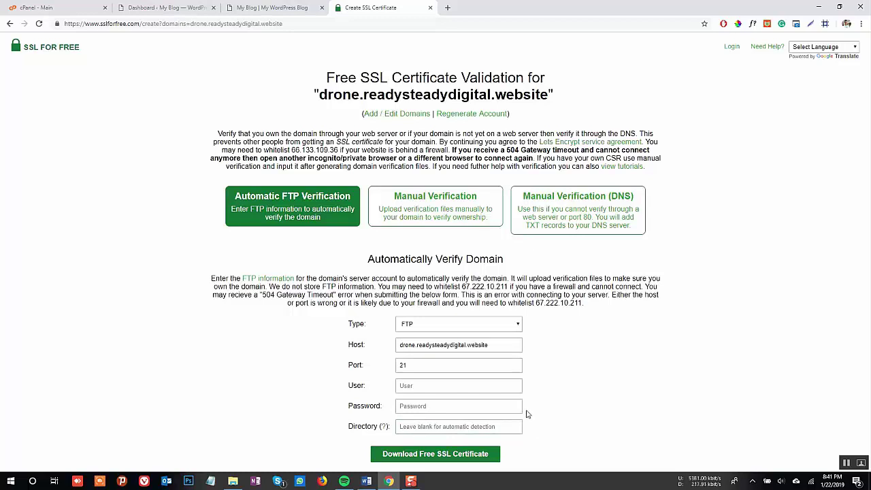
Choose Manual Verification for the domain and save the downloaded verification file to the Desktop.
{"action": "left_click", "coordinate": [454, 223]}
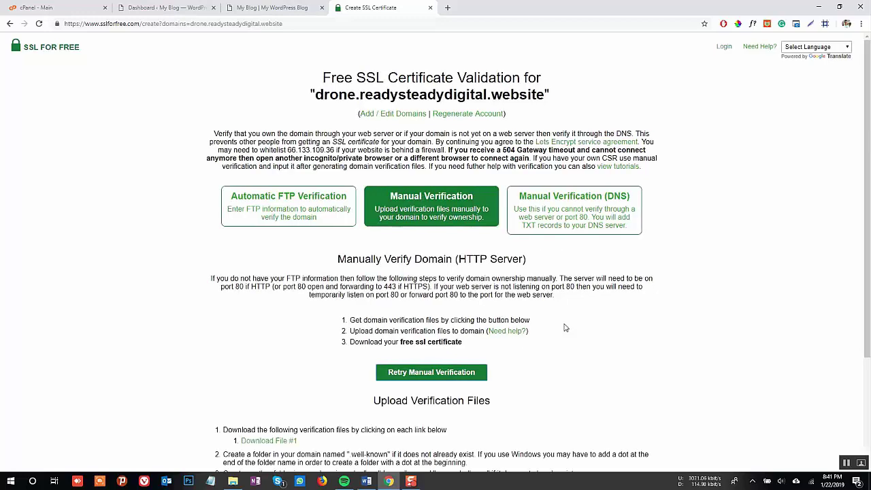
{"action": "scroll", "coordinate": [564, 328], "scroll_direction": "down", "scroll_amount": 2}
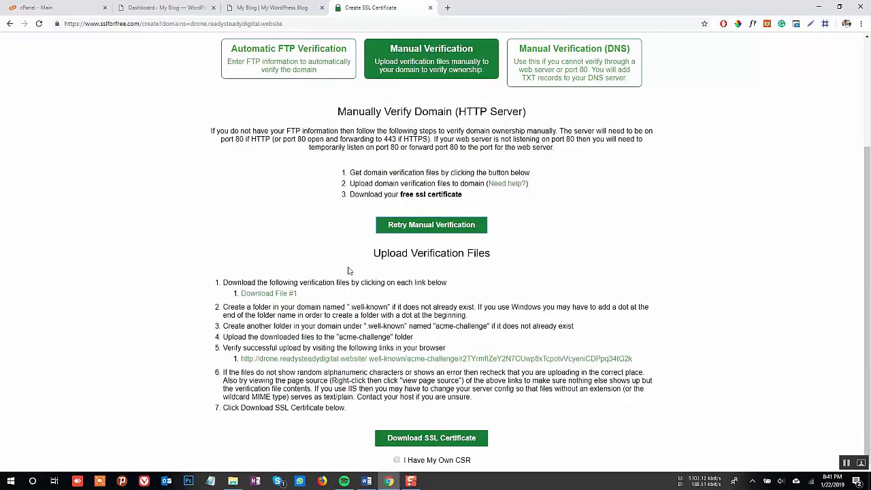
{"action": "left_click", "coordinate": [406, 229]}
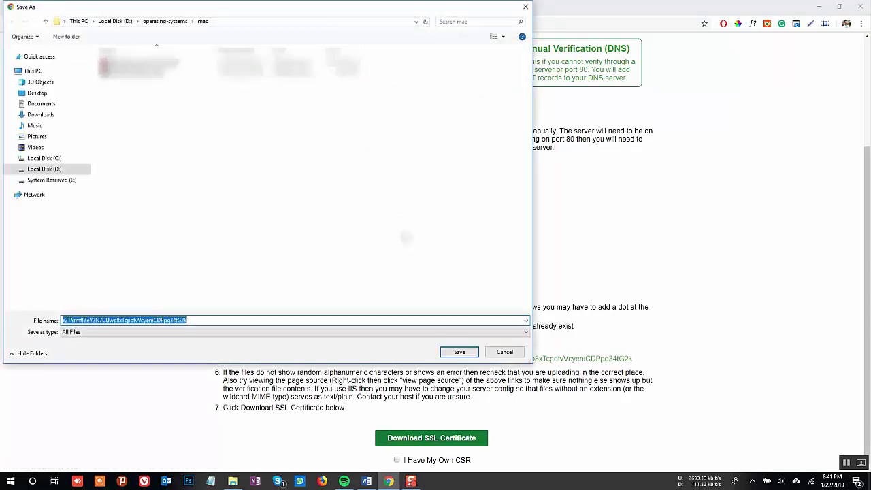
{"action": "left_click", "coordinate": [38, 93]}
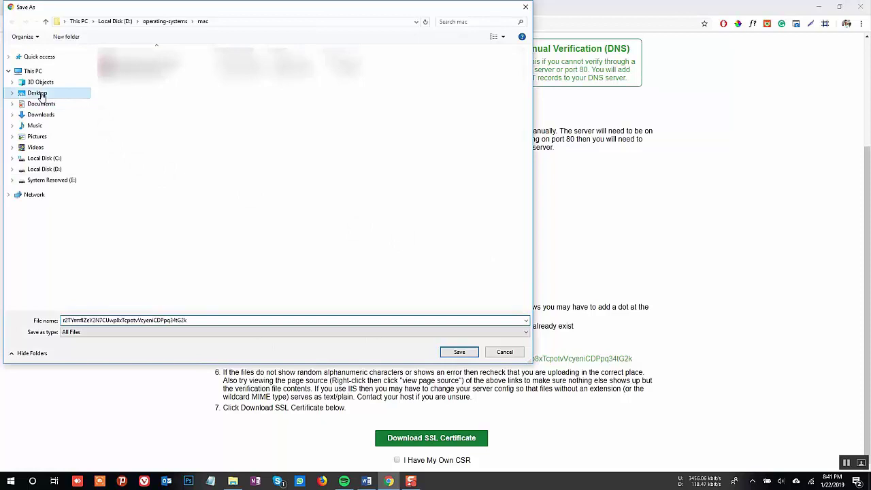
{"action": "left_click", "coordinate": [459, 351]}
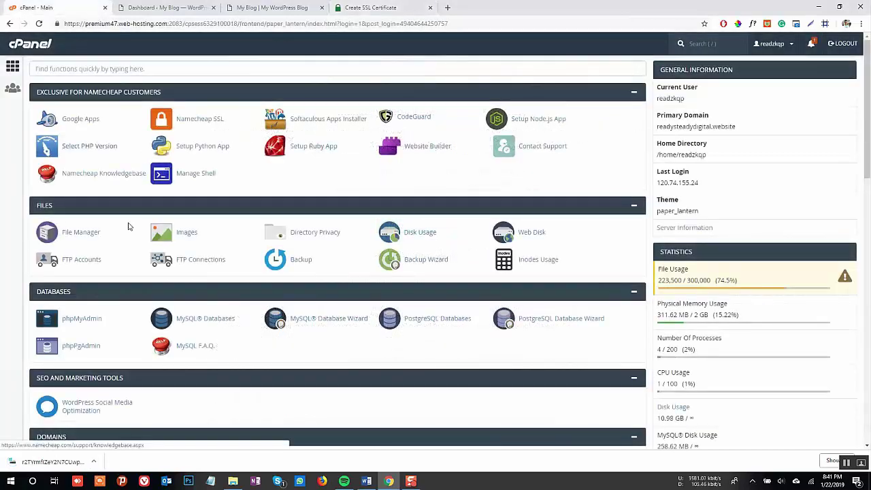
In cPanel's File Manager, create a folder named .well-known inside the drone.readysteadydigital.website directory.
{"action": "left_click", "coordinate": [92, 235]}
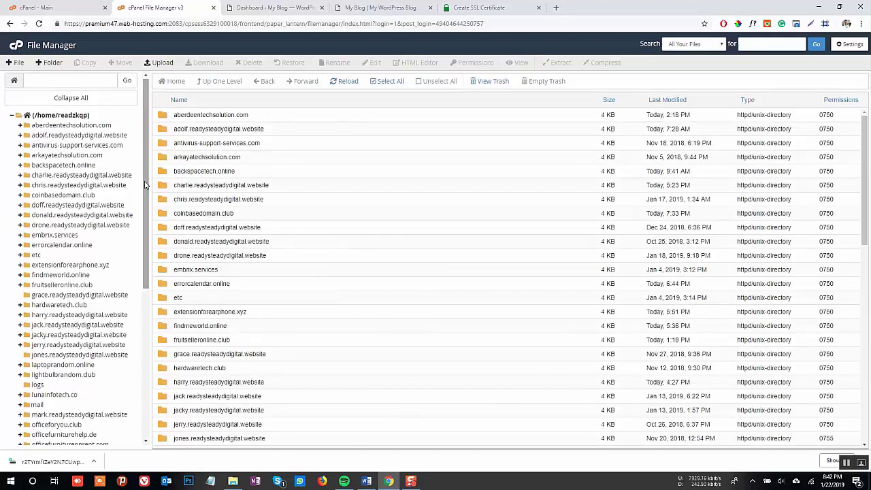
{"action": "left_click", "coordinate": [40, 226]}
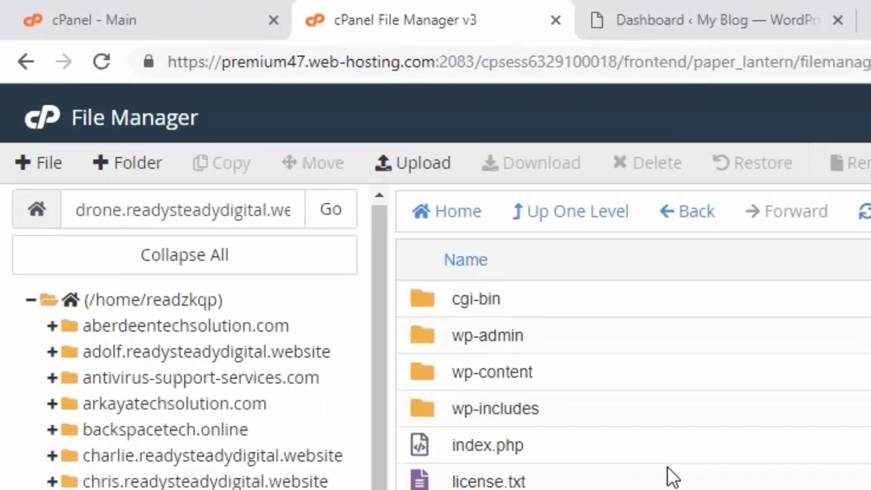
{"action": "left_click", "coordinate": [142, 166]}
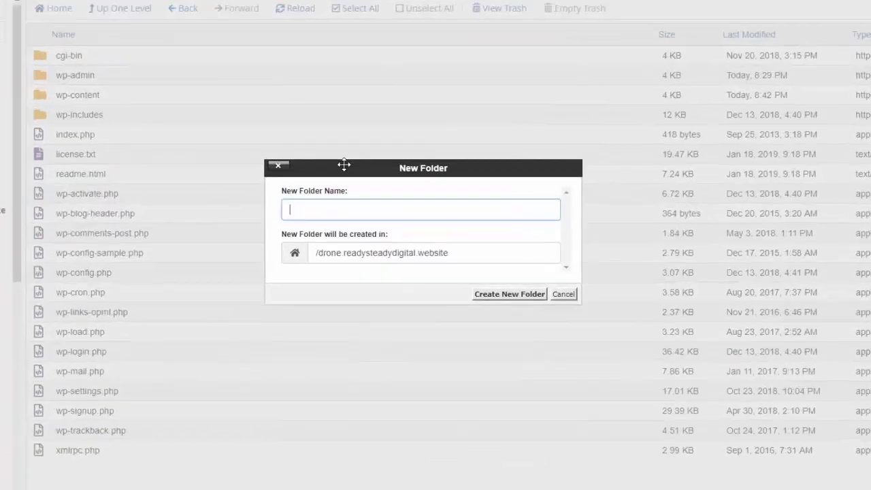
{"action": "type", "text": ".well-known"}
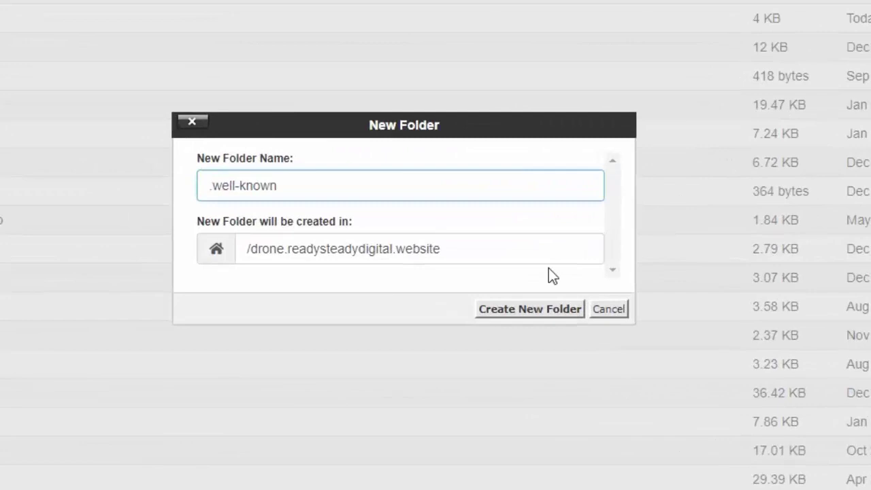
{"action": "left_click", "coordinate": [548, 308]}
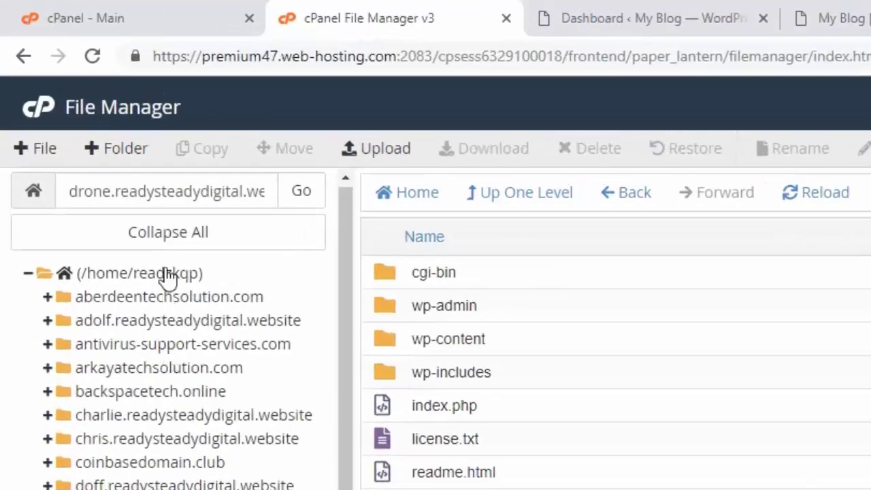
Go to the hidden .well-known folder by extending the directory path with /.well-known.
{"action": "left_click", "coordinate": [169, 203]}
{"action": "key", "text": "End"}
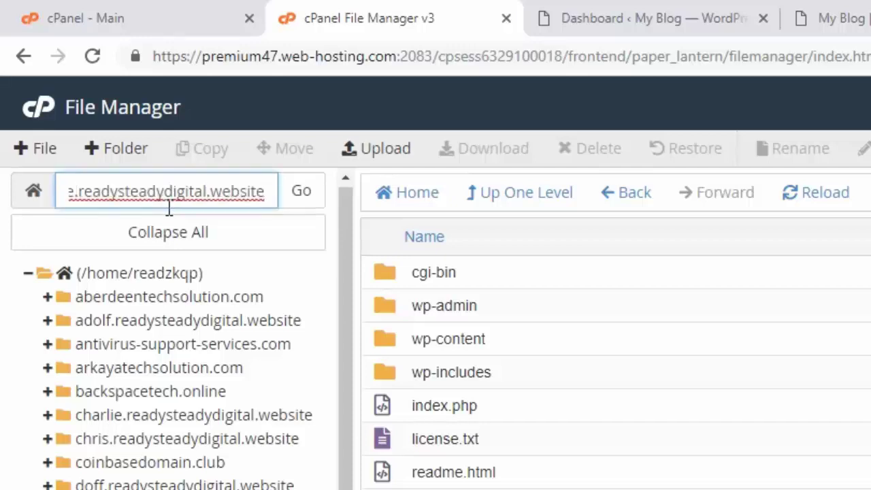
{"action": "type", "text": "/.well-known"}
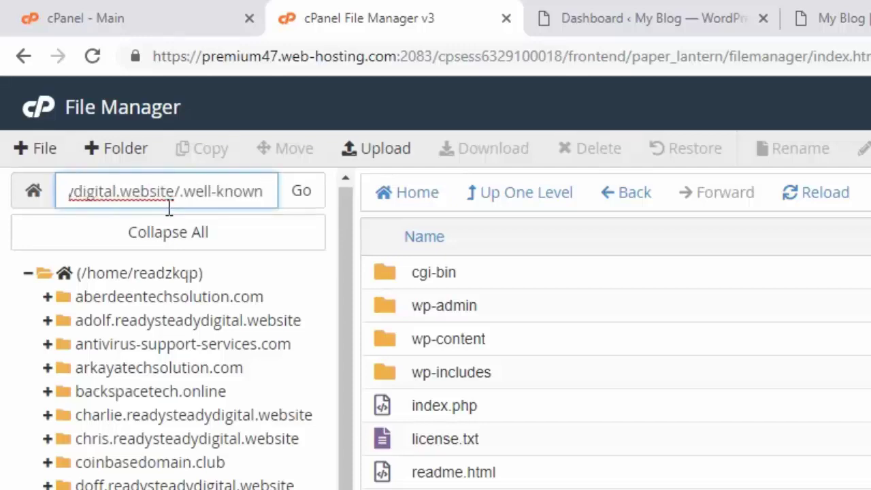
{"action": "left_click", "coordinate": [301, 191]}
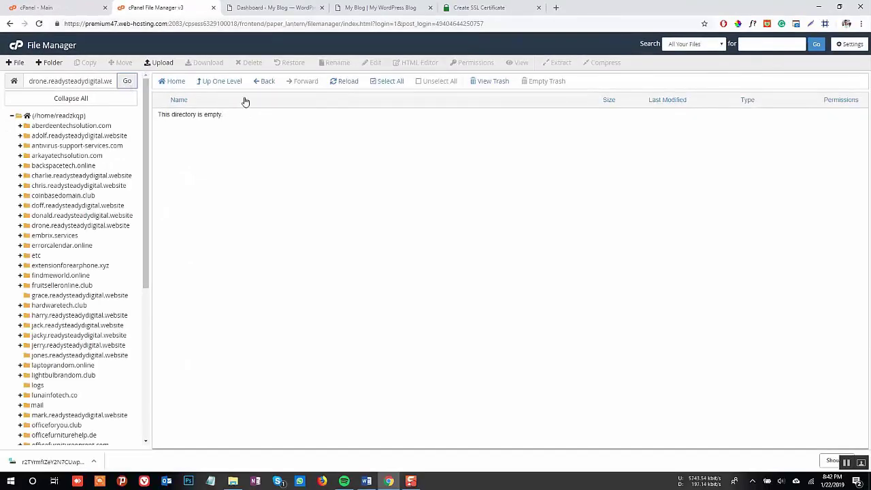
Create a folder inside .well-known using the name acme-challenge copied from the SSL For Free instructions, and reload the file listing.
{"action": "left_click", "coordinate": [53, 62]}
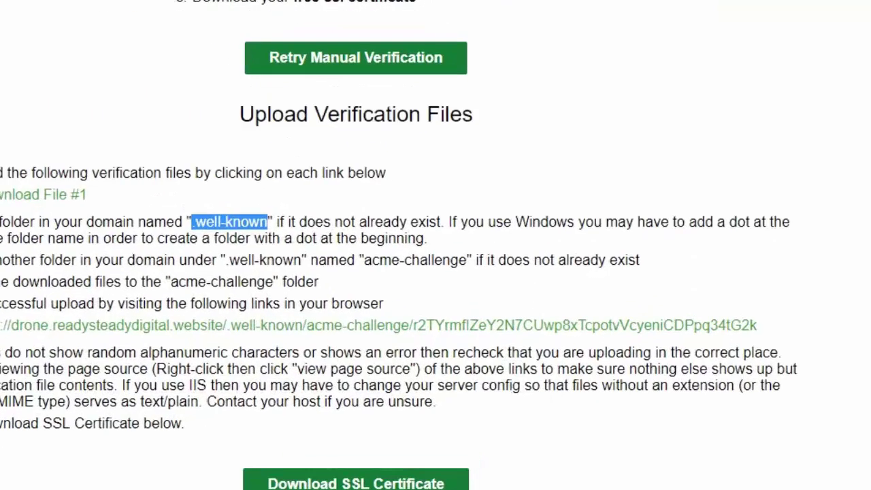
{"action": "left_click", "coordinate": [367, 260]}
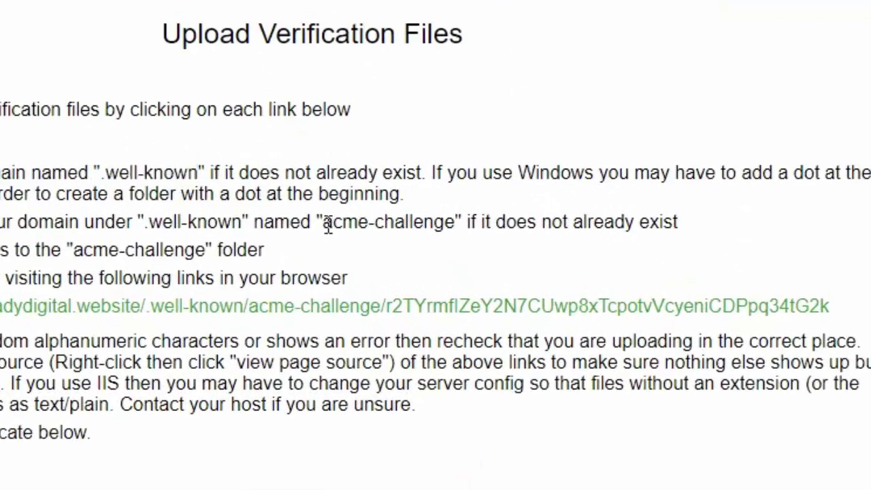
{"action": "left_click_drag", "start_coordinate": [327, 224], "coordinate": [454, 212]}
{"action": "key", "text": "ctrl+c"}
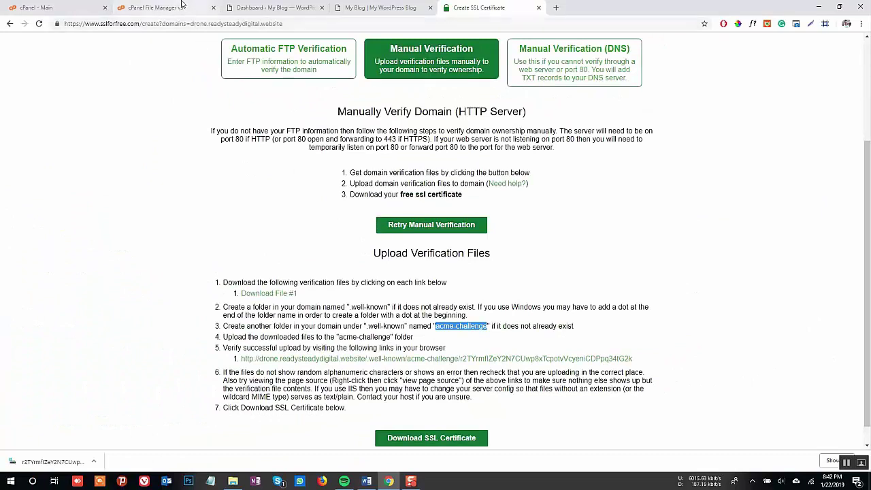
{"action": "left_click", "coordinate": [180, 8]}
{"action": "key", "text": "ctrl+v"}
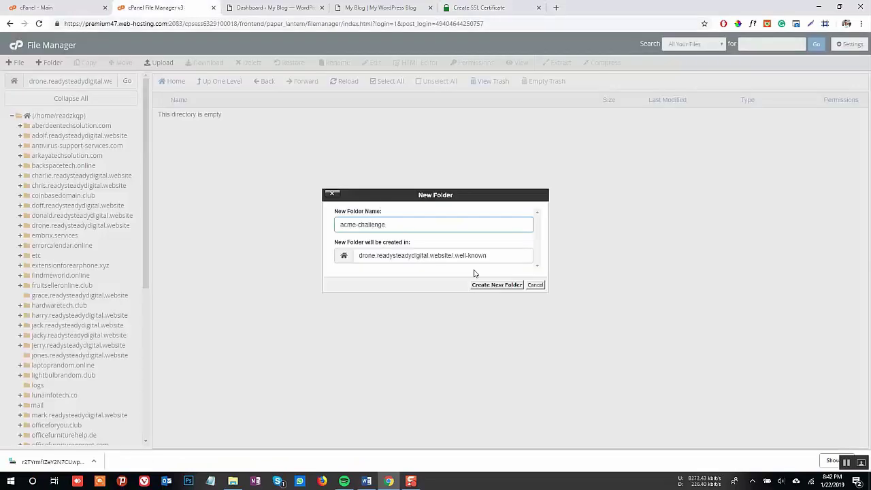
{"action": "left_click", "coordinate": [489, 285]}
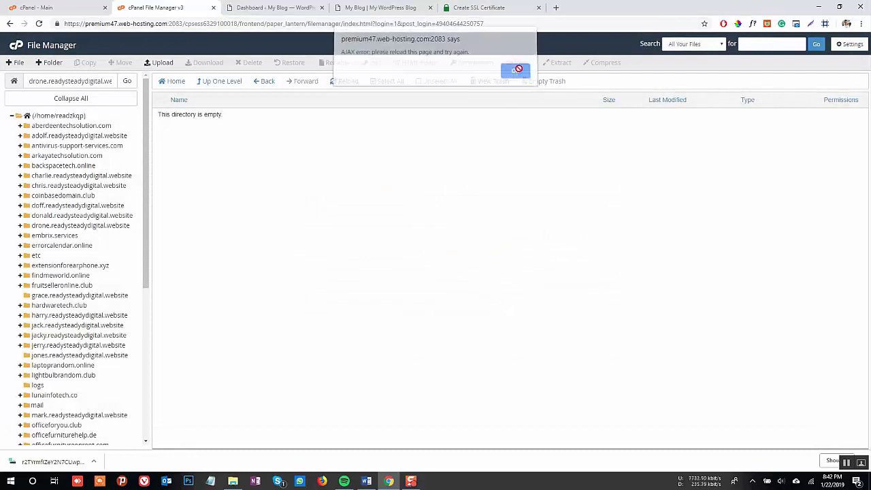
{"action": "left_click", "coordinate": [516, 75]}
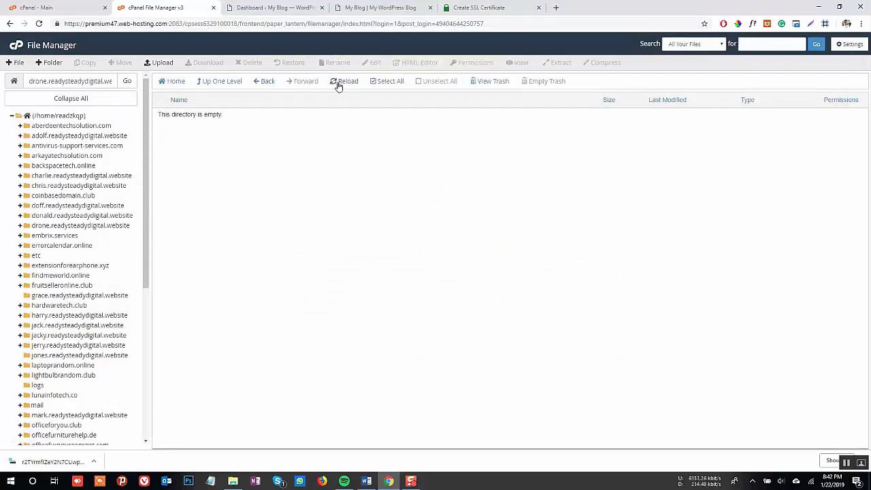
{"action": "left_click", "coordinate": [346, 84]}
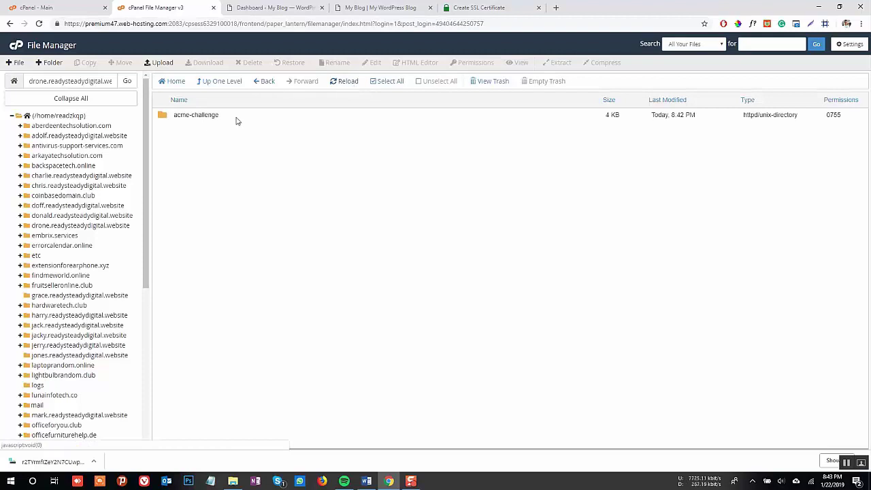
Upload the downloaded verification file into the acme-challenge folder and reload the folder's file listing in File Manager.
{"action": "double_click", "coordinate": [202, 116]}
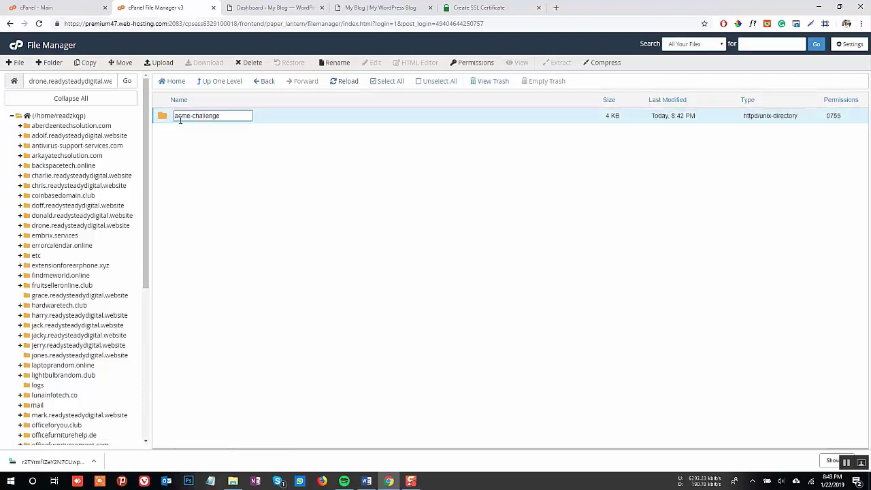
{"action": "double_click", "coordinate": [162, 116]}
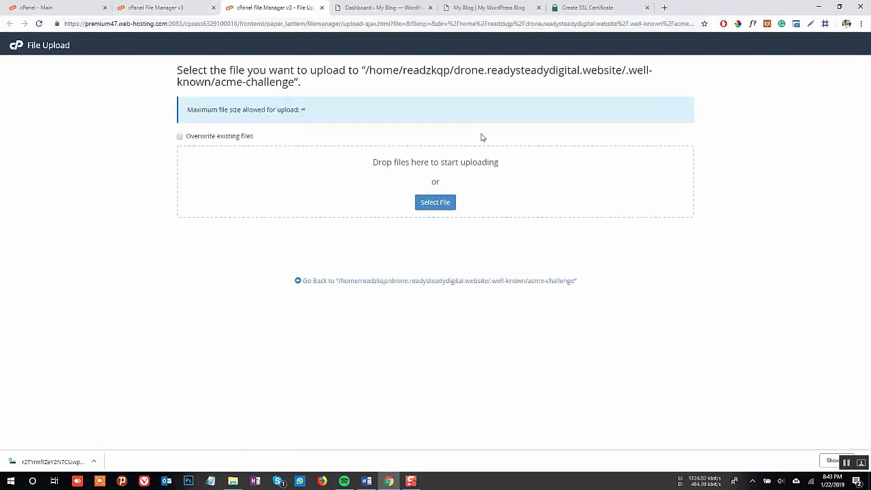
{"action": "left_click_drag", "start_coordinate": [34, 455], "coordinate": [384, 172]}
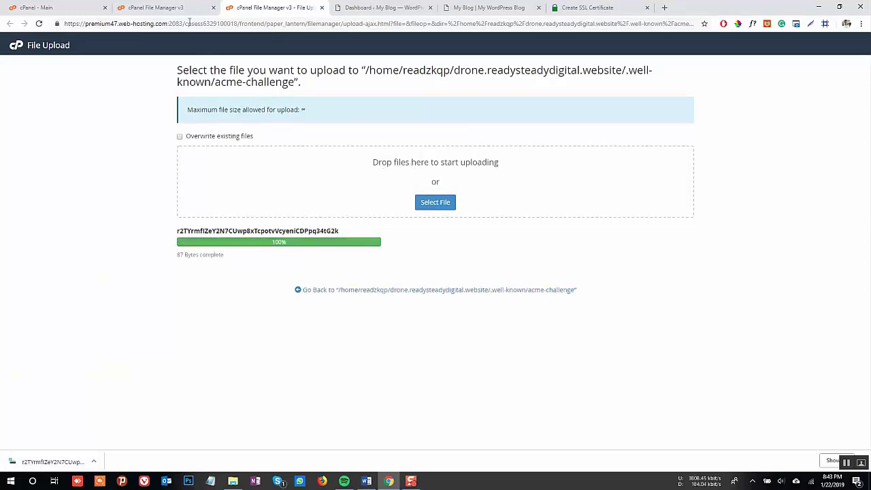
{"action": "left_click", "coordinate": [183, 7]}
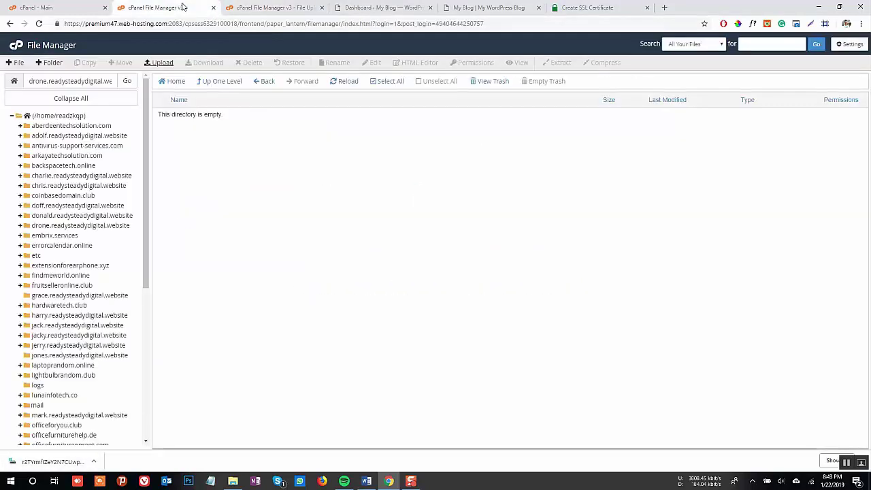
{"action": "left_click", "coordinate": [343, 83]}
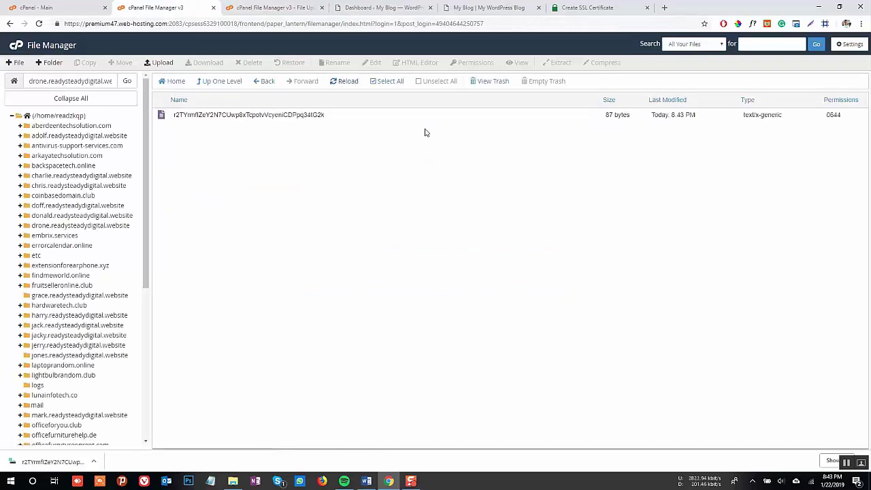
Generate the SSL certificate on SSL For Free and copy the full Certificate text from the certificate files.
{"action": "left_click", "coordinate": [556, 6]}
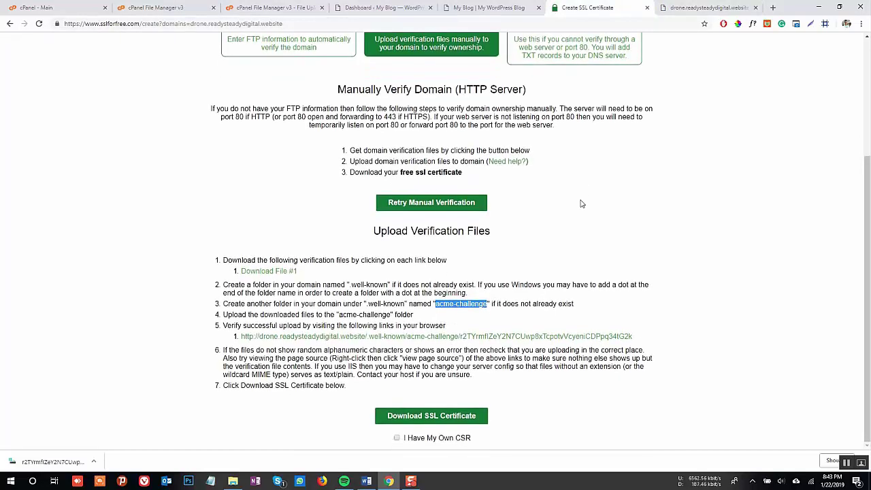
{"action": "left_click", "coordinate": [413, 418]}
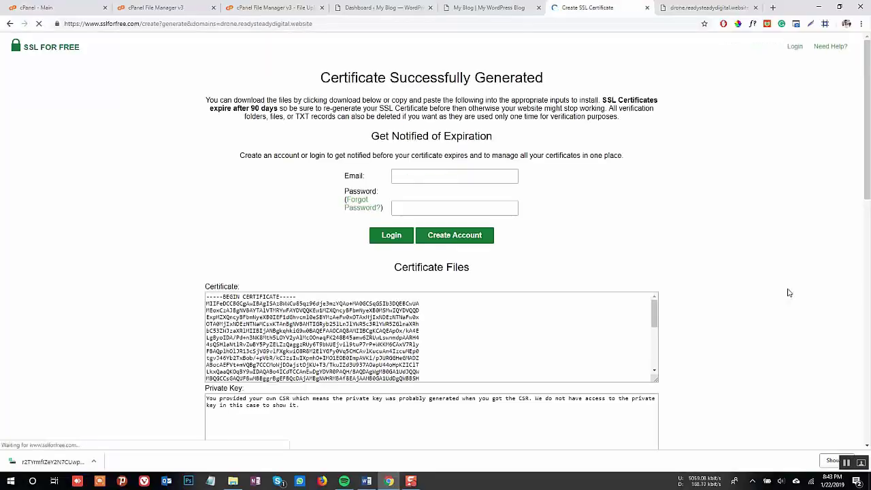
{"action": "scroll", "coordinate": [788, 292], "scroll_direction": "down", "scroll_amount": 4}
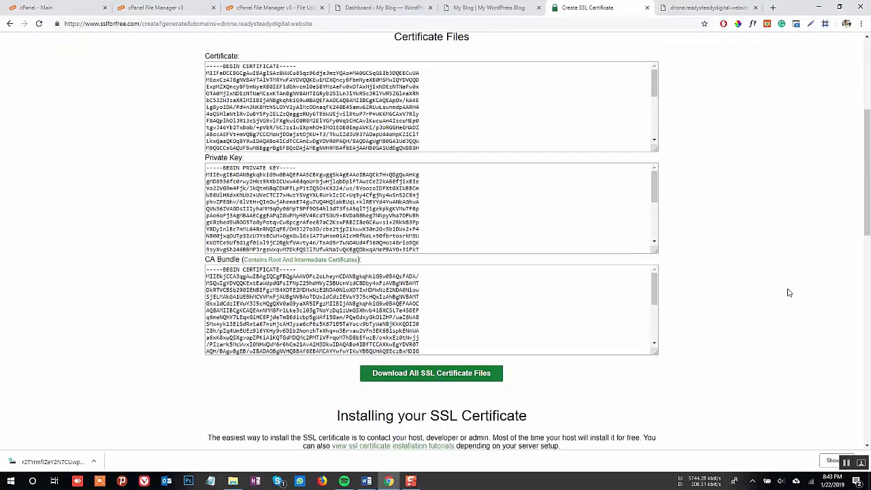
{"action": "triple_click", "coordinate": [366, 127]}
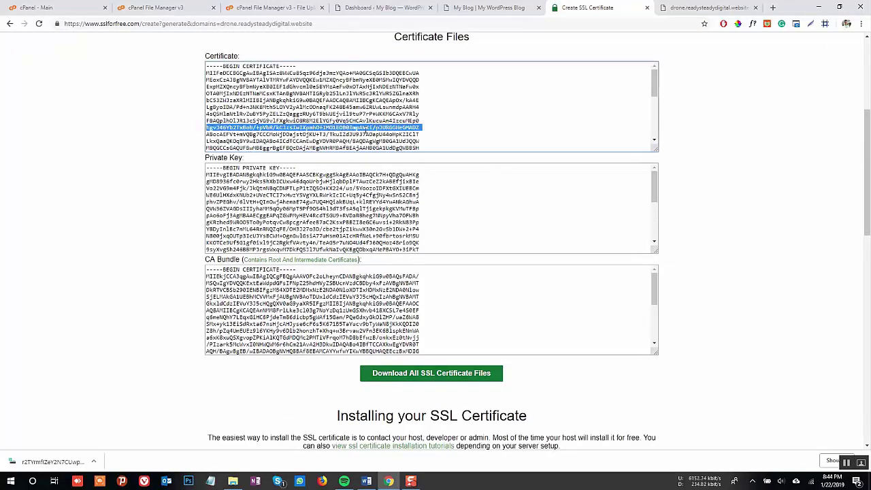
{"action": "key", "text": "ctrl+a"}
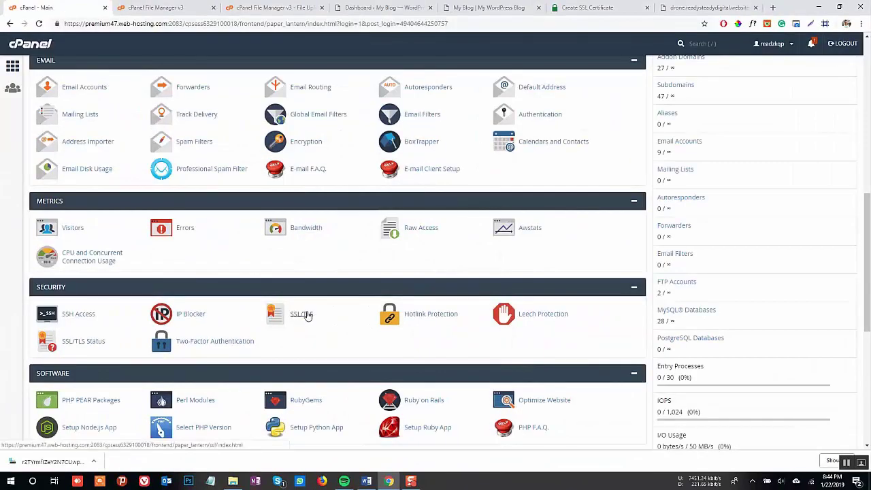
In cPanel's SSL/TLS website installation form, select drone.readysteadydigital.website as the domain.
{"action": "left_click", "coordinate": [307, 315]}
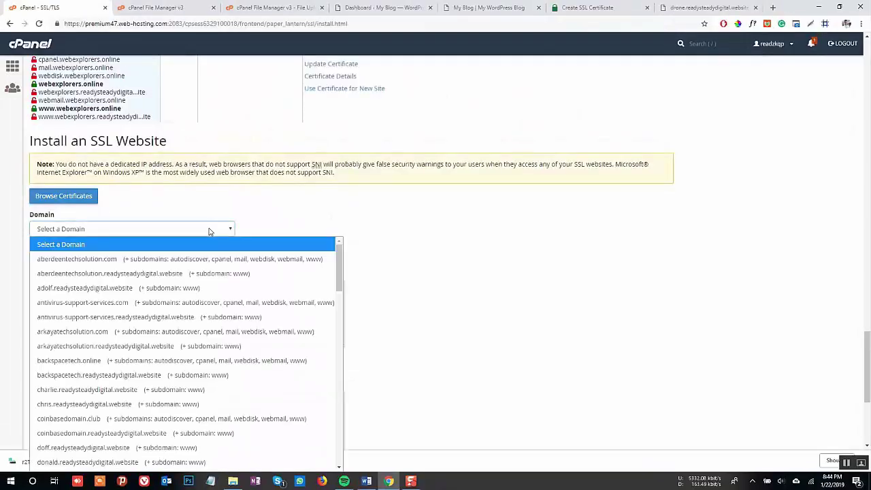
{"action": "type", "text": "dr"}
{"action": "key", "text": "Return"}
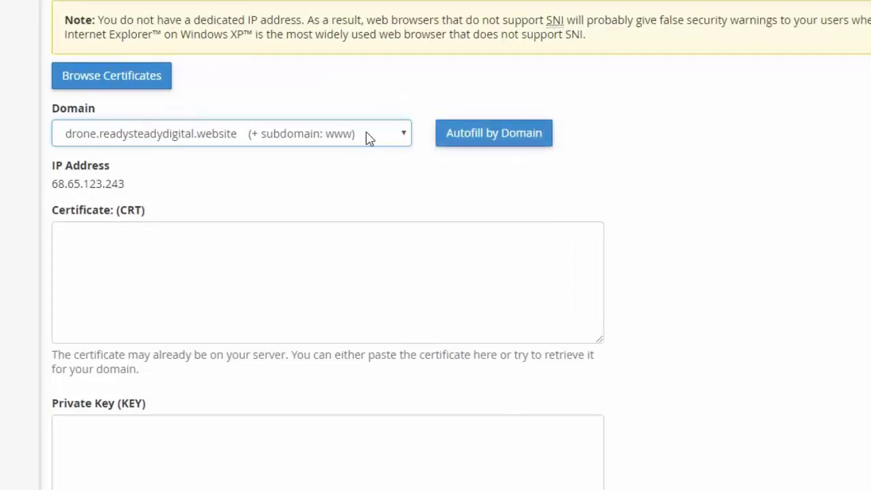
Paste the copied certificate into the Certificate (CRT) field and autofill the form by certificate.
{"action": "left_click", "coordinate": [249, 239]}
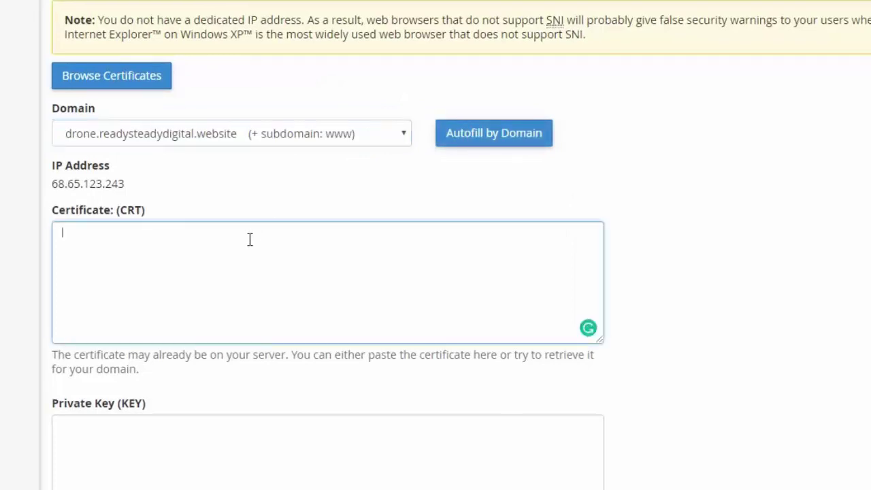
{"action": "key", "text": "ctrl+v"}
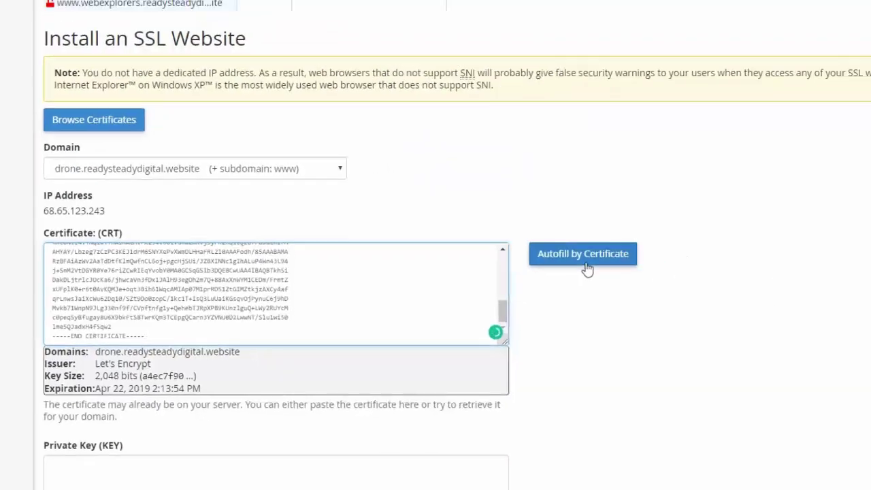
{"action": "left_click", "coordinate": [585, 265]}
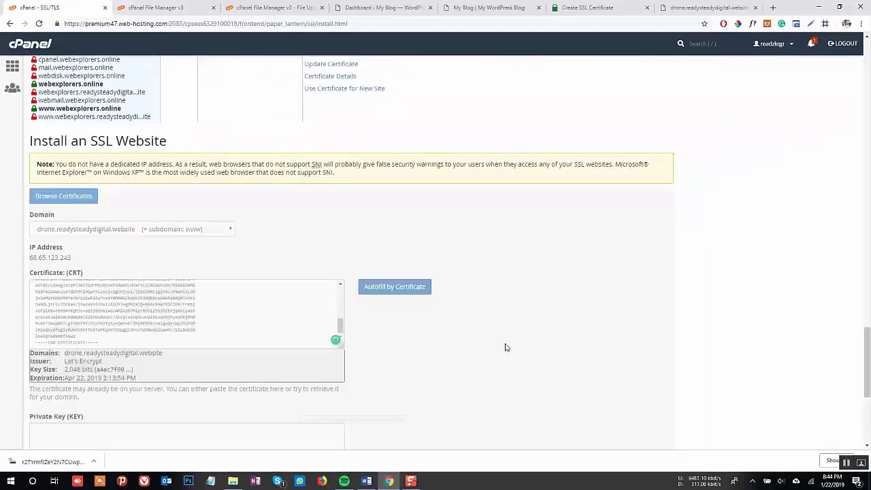
{"action": "scroll", "coordinate": [505, 348], "scroll_direction": "down", "scroll_amount": 5}
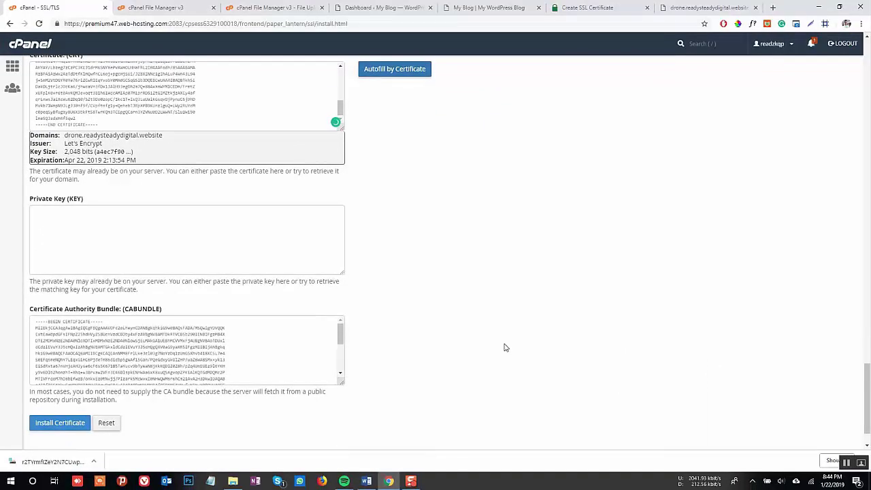
Copy the private key from SSL For Free into cPanel's Private Key (KEY) field and install the certificate.
{"action": "left_click", "coordinate": [586, 8]}
{"action": "triple_click", "coordinate": [315, 209]}
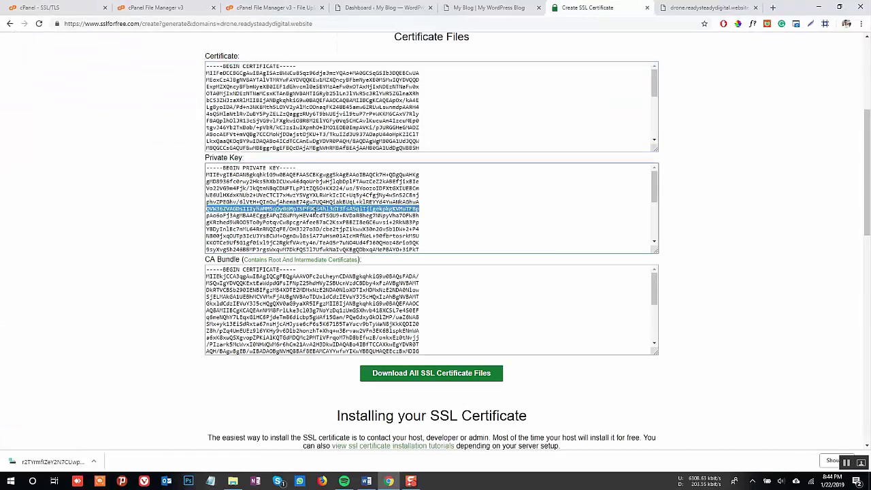
{"action": "key", "text": "ctrl+a"}
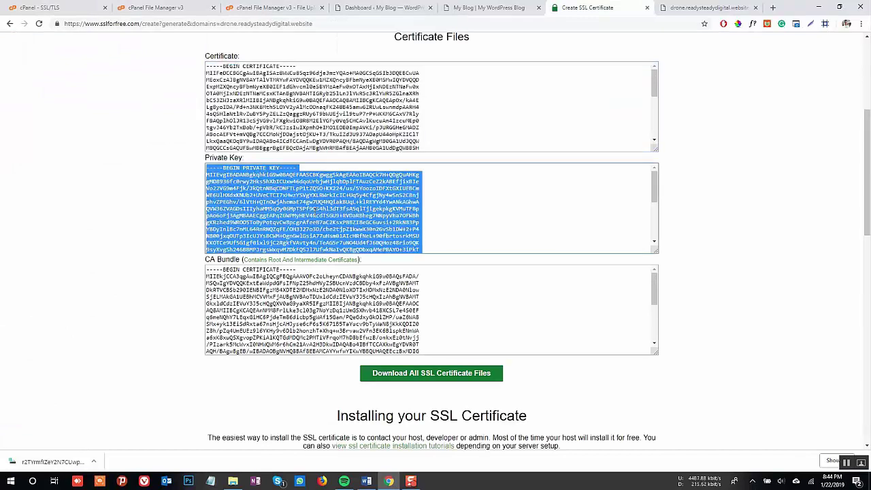
{"action": "left_click", "coordinate": [39, 8]}
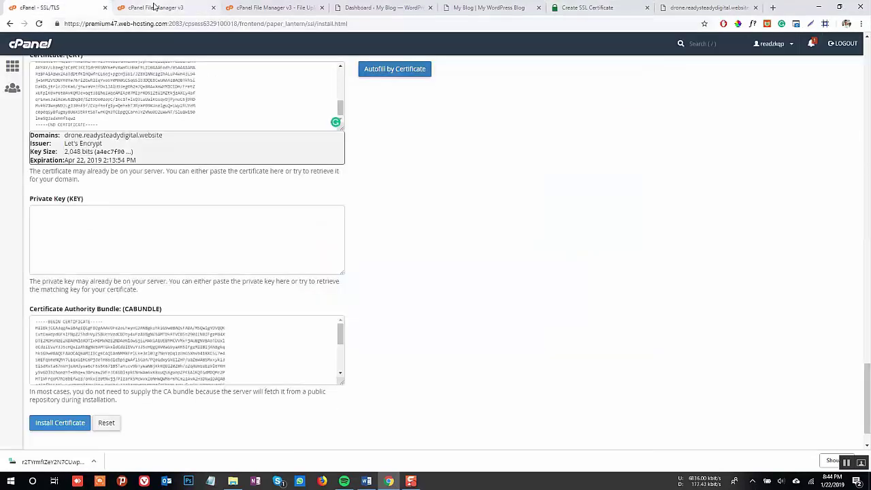
{"action": "left_click", "coordinate": [45, 215]}
{"action": "key", "text": "ctrl+v"}
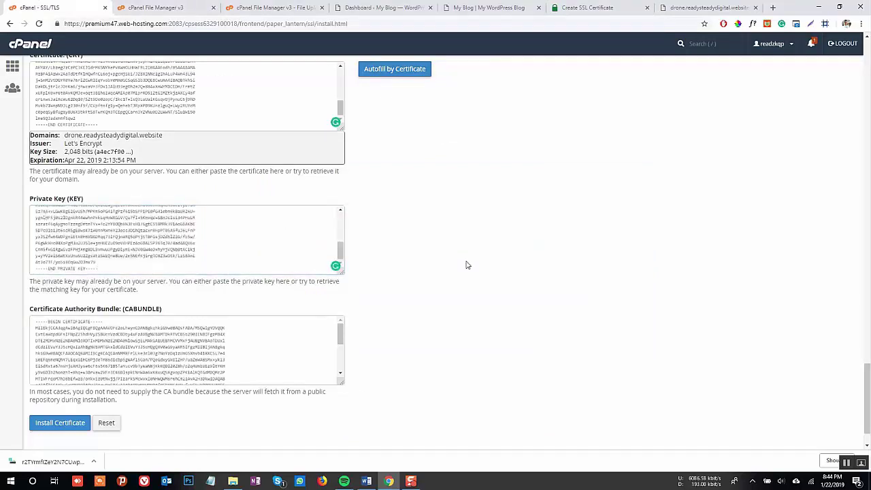
{"action": "left_click", "coordinate": [66, 423]}
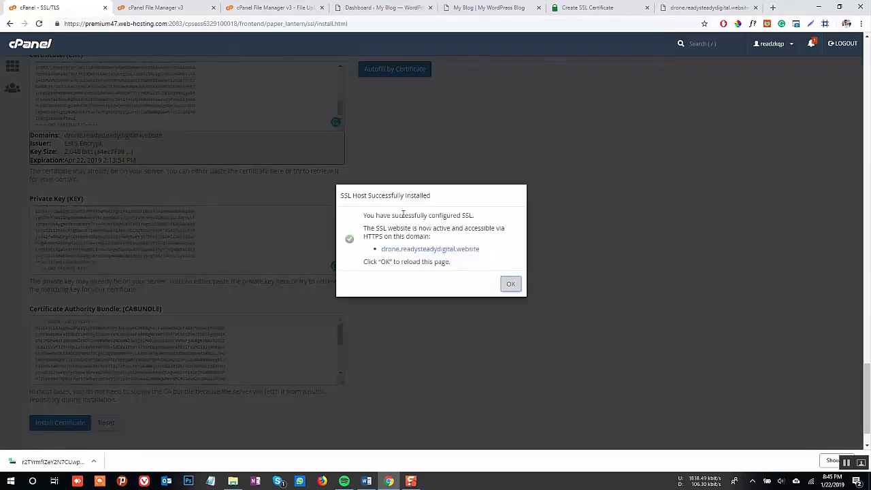
{"action": "left_click", "coordinate": [511, 286]}
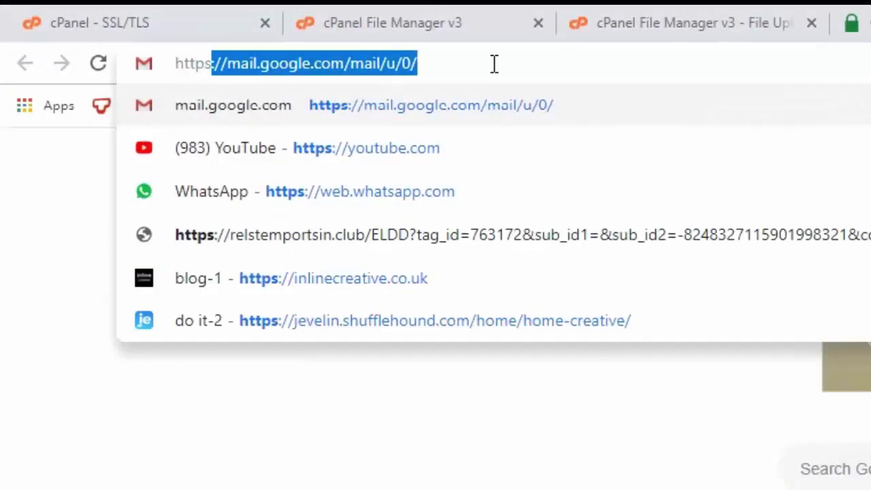
{"action": "type", "text": "://"}
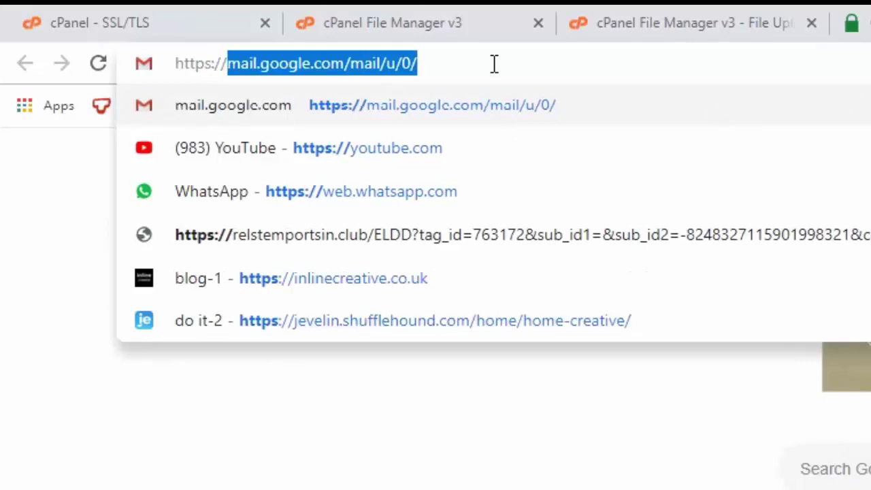
{"action": "type", "text": "drone"}
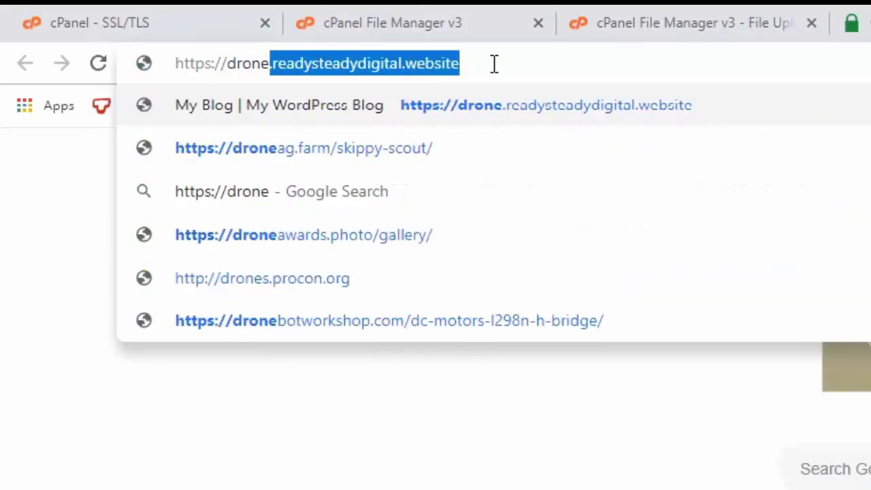
{"action": "key", "text": "Right"}
{"action": "key", "text": "Return"}
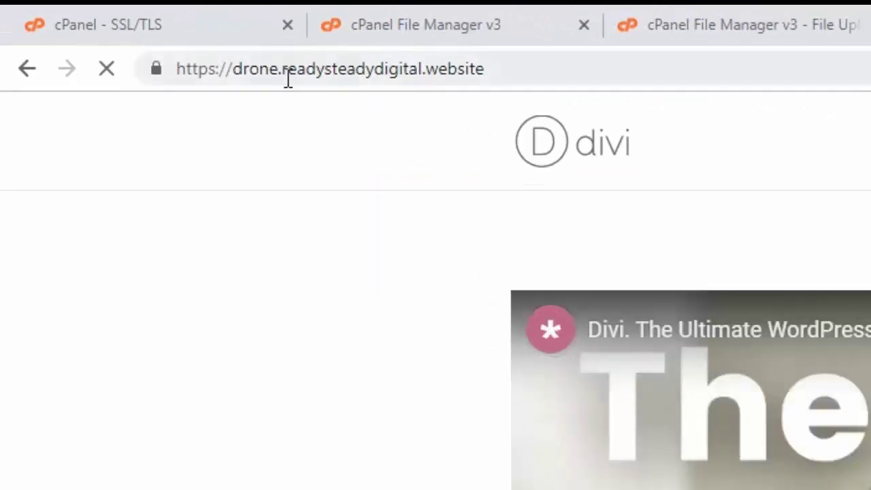
{"action": "left_click_drag", "start_coordinate": [222, 75], "coordinate": [110, 76]}
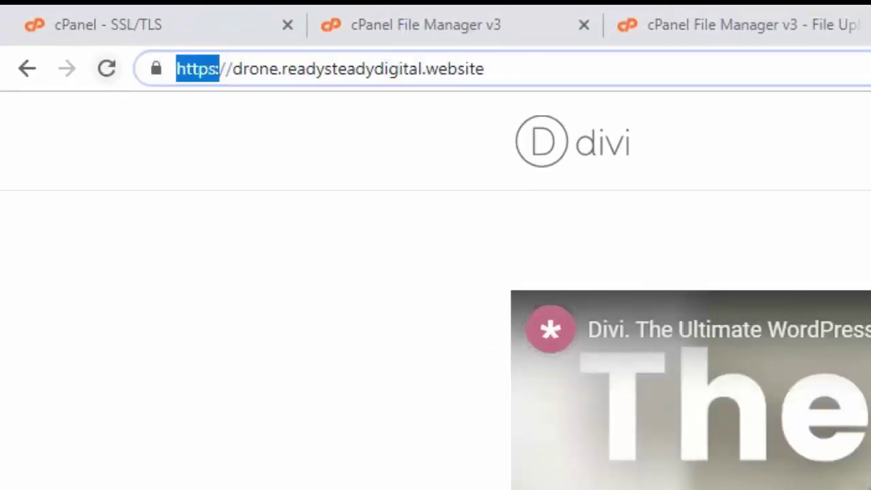
{"action": "left_click", "coordinate": [312, 489]}
{"action": "scroll", "coordinate": [315, 489], "scroll_direction": "down", "scroll_amount": 5}
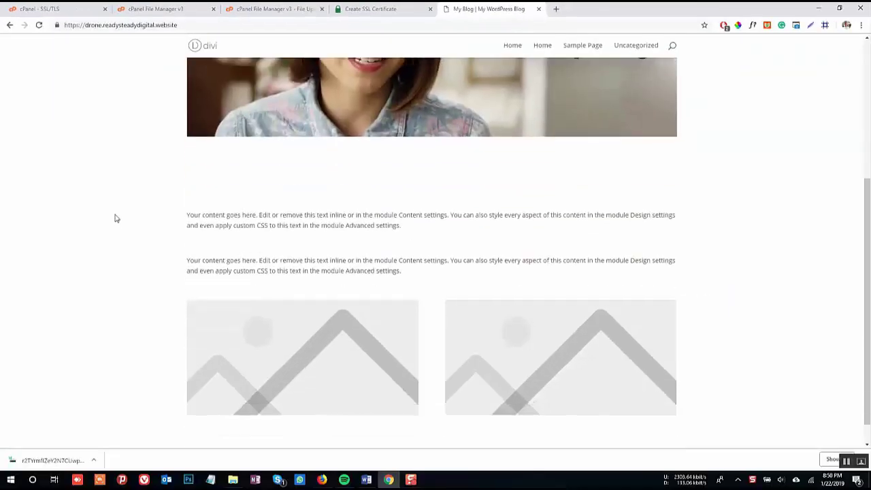
{"action": "scroll", "coordinate": [116, 217], "scroll_direction": "up", "scroll_amount": 3}
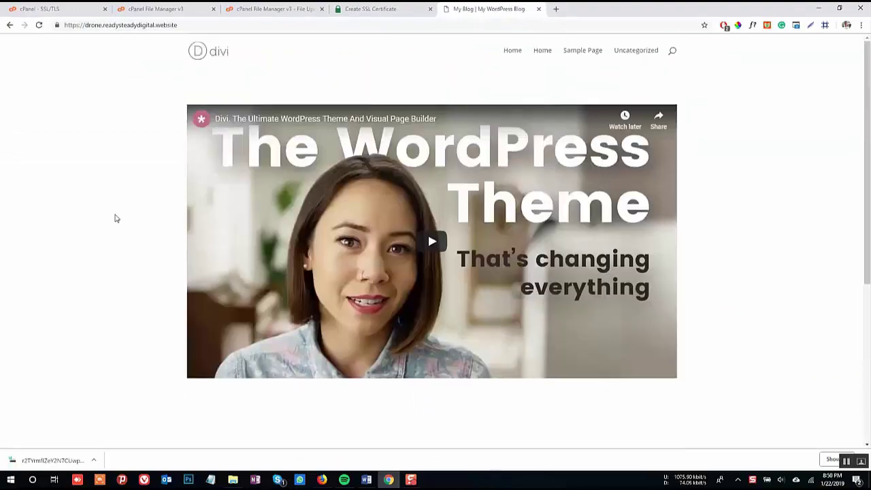